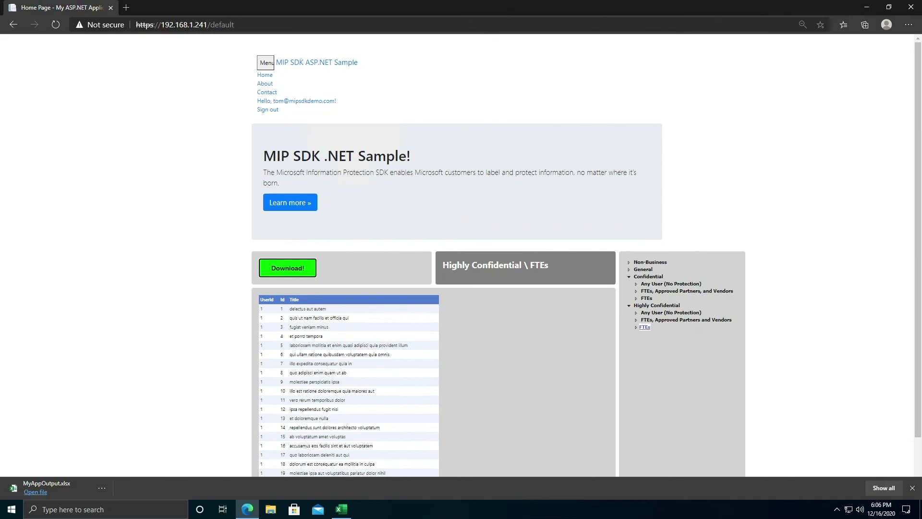
pyautogui.click(340, 509)
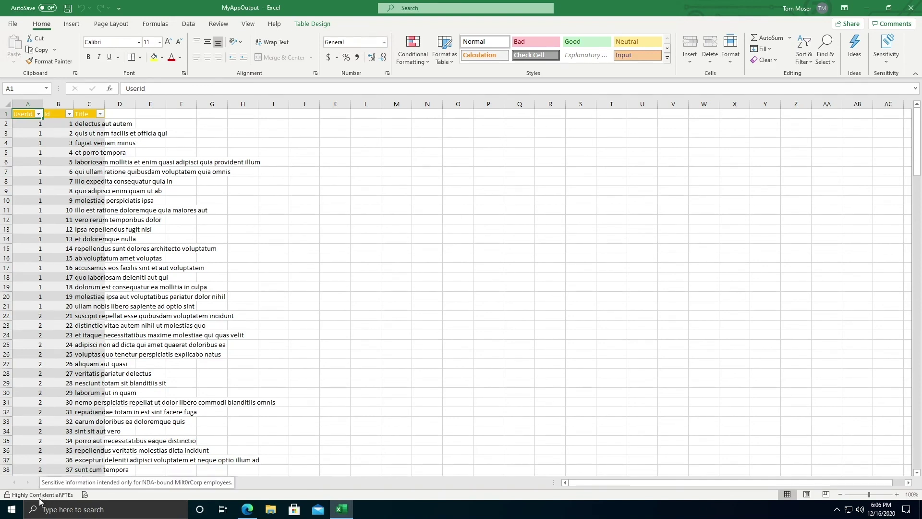
# Confirm MyAppOutput carries the Highly Confidential \ FTEs label, then go to Excel's File backstage.
pyautogui.click(890, 61)
pyautogui.moveTo(881, 129)
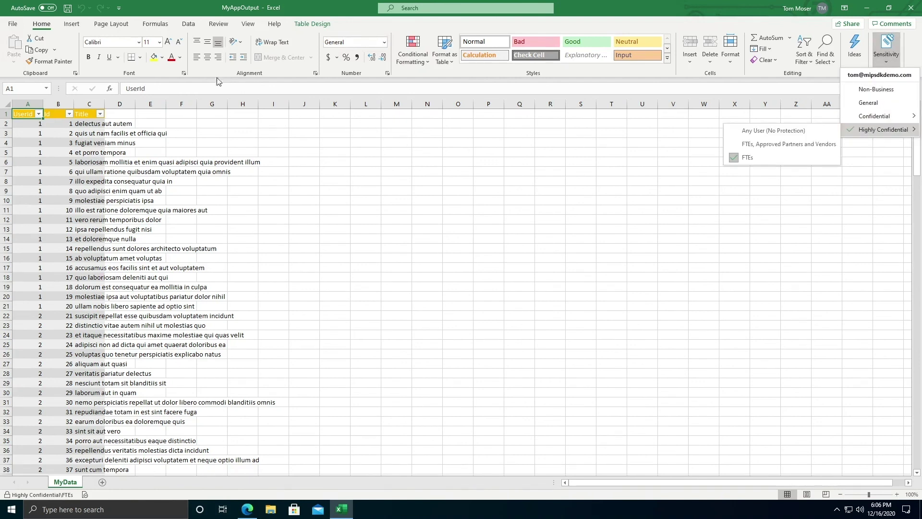
pyautogui.click(16, 26)
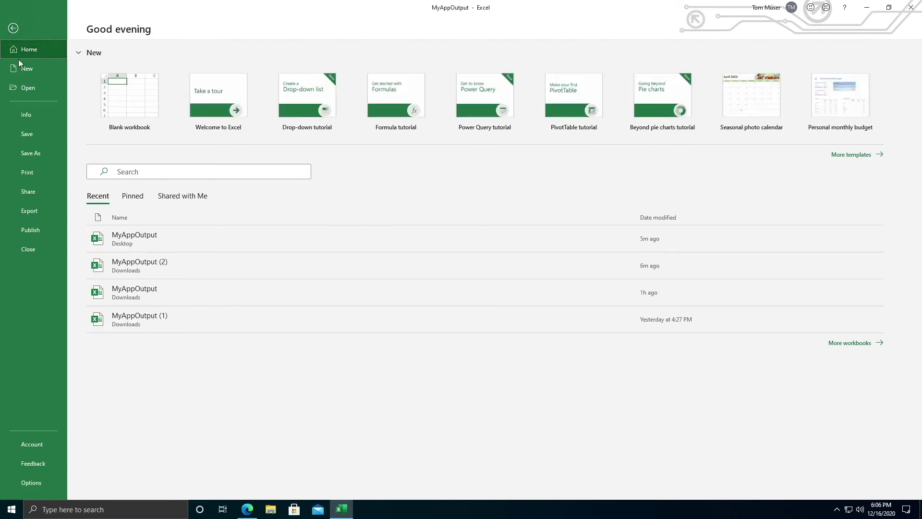
# Show the Info page with MyAppOutput's Highly Confidential - FTEs protection notice.
pyautogui.click(22, 115)
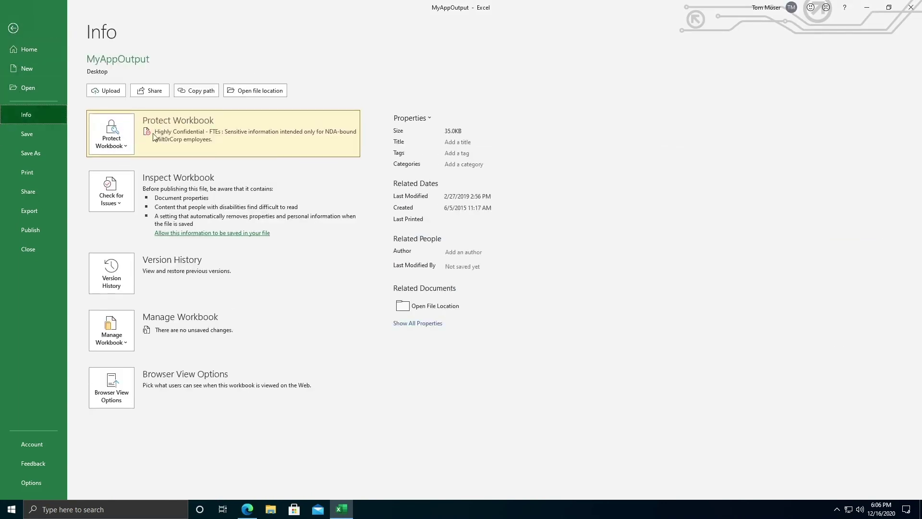